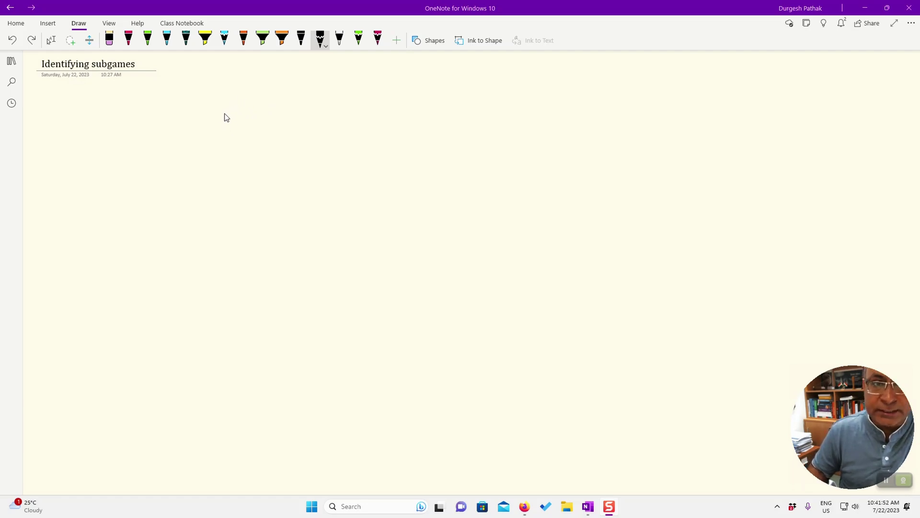
# Draw the Challenger root node with its In and Out branches.
pyautogui.moveTo(222, 113); pyautogui.dragTo(221, 114)
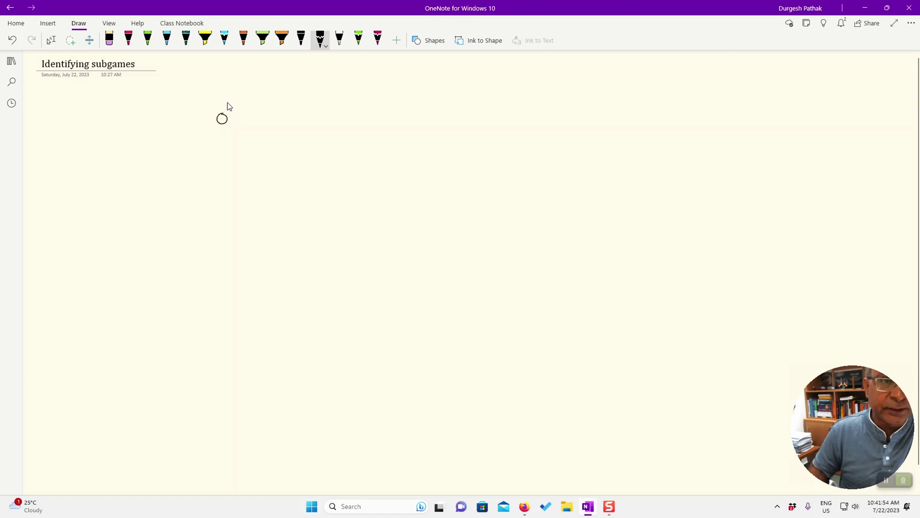
pyautogui.moveTo(233, 99)
pyautogui.mouseDown()
pyautogui.moveTo(257, 114)
pyautogui.moveTo(325, 114)
pyautogui.moveTo(327, 101)
pyautogui.mouseUp()
pyautogui.moveTo(220, 124); pyautogui.dragTo(175, 172)
pyautogui.moveTo(220, 125); pyautogui.dragTo(241, 170)
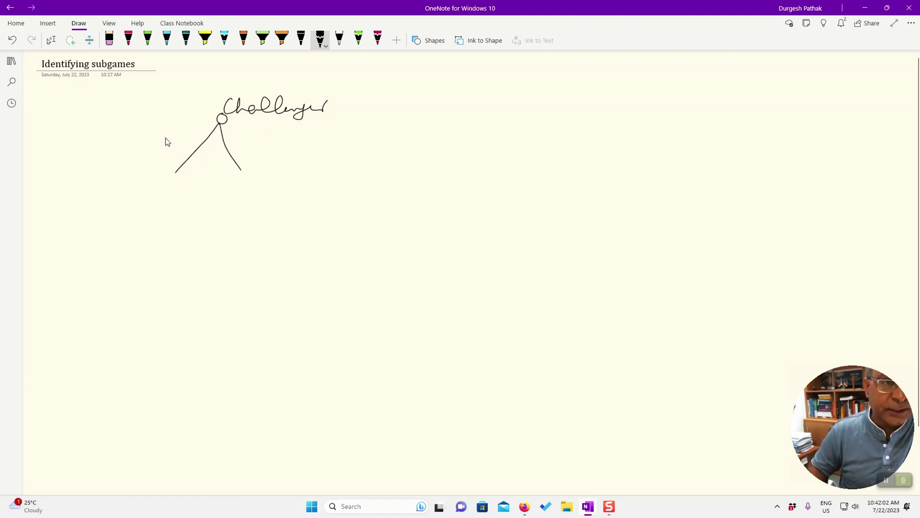
pyautogui.moveTo(166, 139); pyautogui.dragTo(167, 146)
pyautogui.moveTo(159, 139)
pyautogui.mouseDown()
pyautogui.moveTo(257, 152)
pyautogui.moveTo(266, 142)
pyautogui.mouseUp()
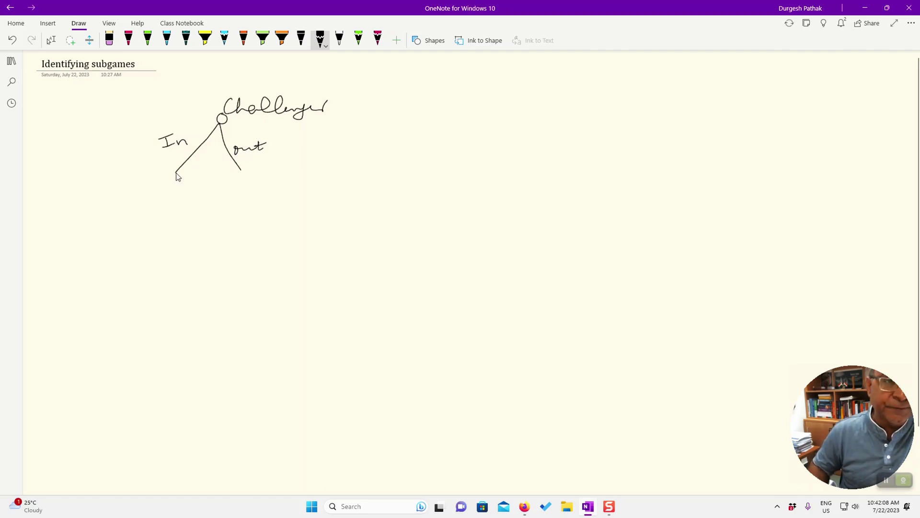
# Add the Incumbent node at the end of In with Accommodate and Fight branches.
pyautogui.moveTo(176, 177); pyautogui.dragTo(171, 178)
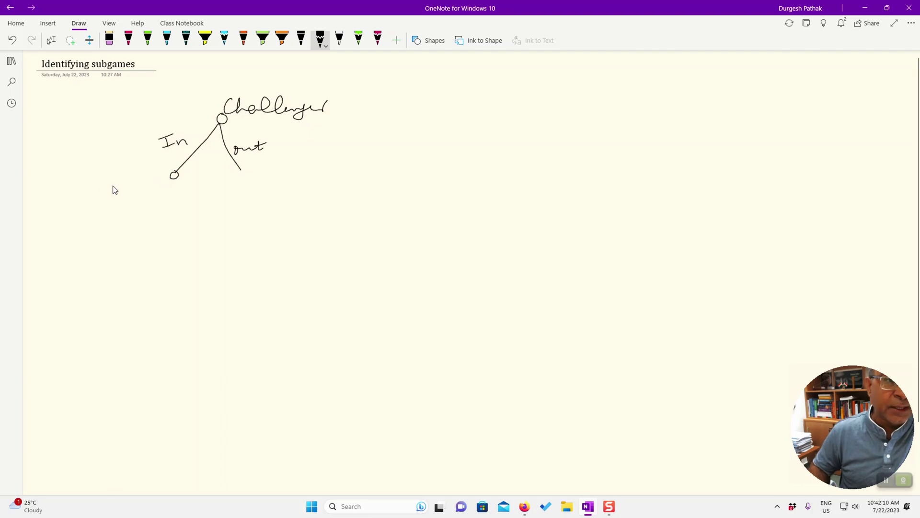
pyautogui.moveTo(58, 182)
pyautogui.mouseDown()
pyautogui.moveTo(57, 193)
pyautogui.moveTo(65, 180)
pyautogui.mouseUp()
pyautogui.moveTo(55, 194)
pyautogui.mouseDown()
pyautogui.moveTo(151, 170)
pyautogui.moveTo(125, 261)
pyautogui.mouseUp()
pyautogui.moveTo(173, 178); pyautogui.dragTo(201, 247)
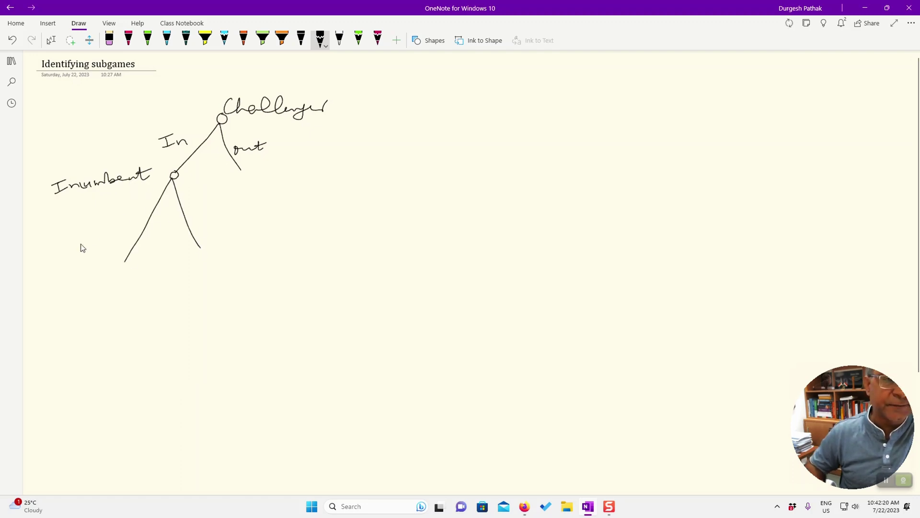
pyautogui.moveTo(54, 252)
pyautogui.mouseDown()
pyautogui.moveTo(78, 244)
pyautogui.moveTo(67, 252)
pyautogui.moveTo(124, 232)
pyautogui.moveTo(134, 226)
pyautogui.moveTo(130, 213)
pyautogui.moveTo(139, 223)
pyautogui.moveTo(158, 208)
pyautogui.moveTo(201, 211)
pyautogui.moveTo(213, 234)
pyautogui.moveTo(225, 210)
pyautogui.moveTo(251, 210)
pyautogui.mouseUp()
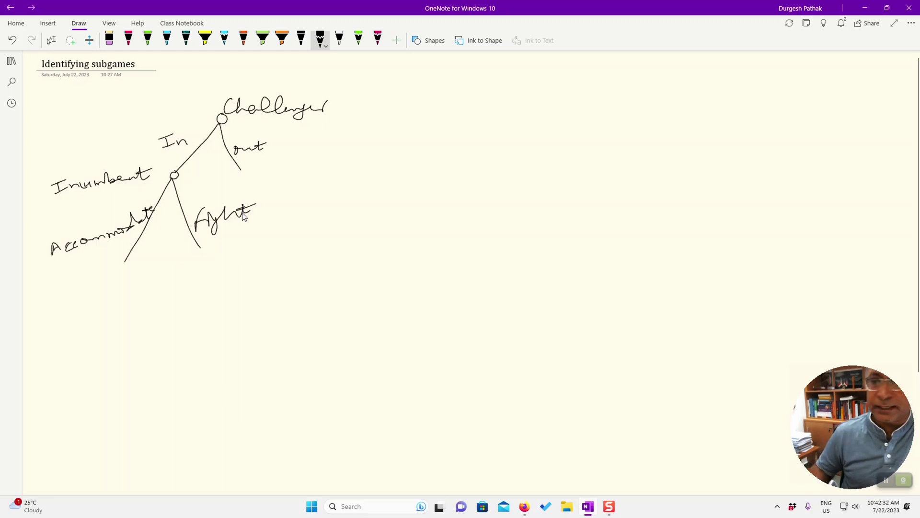
# Loop the Incumbent's subtree and then the whole tree in yellow highlighter.
pyautogui.click(205, 40)
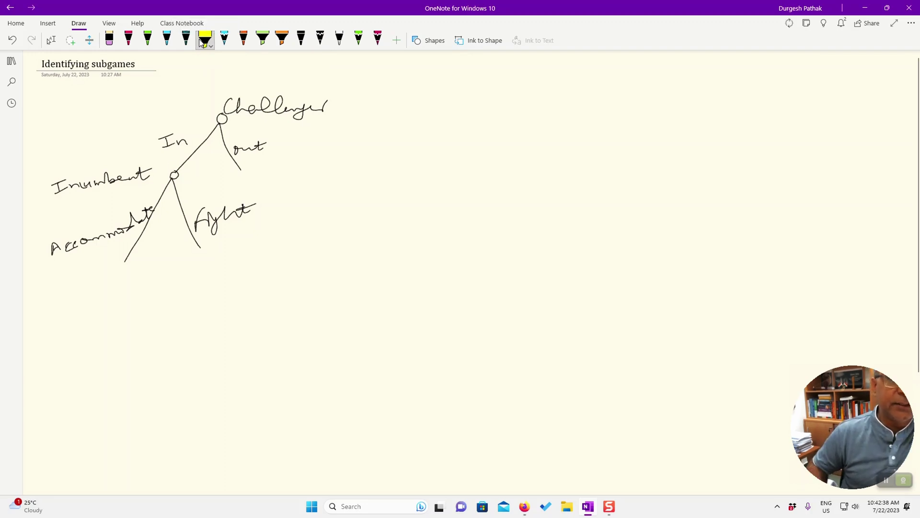
pyautogui.moveTo(174, 165)
pyautogui.mouseDown()
pyautogui.moveTo(80, 231)
pyautogui.moveTo(92, 270)
pyautogui.moveTo(179, 288)
pyautogui.moveTo(245, 262)
pyautogui.moveTo(247, 203)
pyautogui.moveTo(194, 171)
pyautogui.mouseUp()
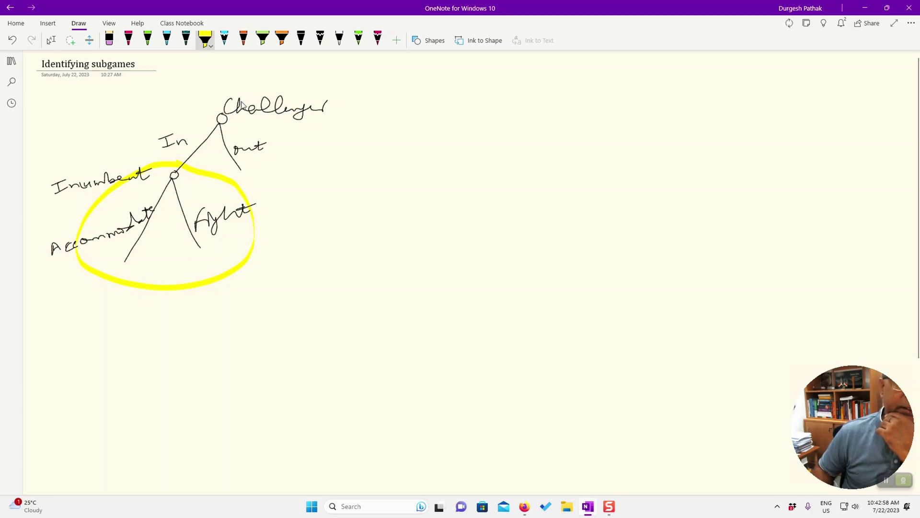
pyautogui.moveTo(229, 92)
pyautogui.mouseDown()
pyautogui.moveTo(86, 148)
pyautogui.moveTo(50, 291)
pyautogui.moveTo(309, 291)
pyautogui.moveTo(321, 98)
pyautogui.moveTo(209, 96)
pyautogui.mouseUp()
# Handwrite n(subgames) = 2 and n(proper subgames) = 1 in black beside the tree.
pyautogui.click(320, 38)
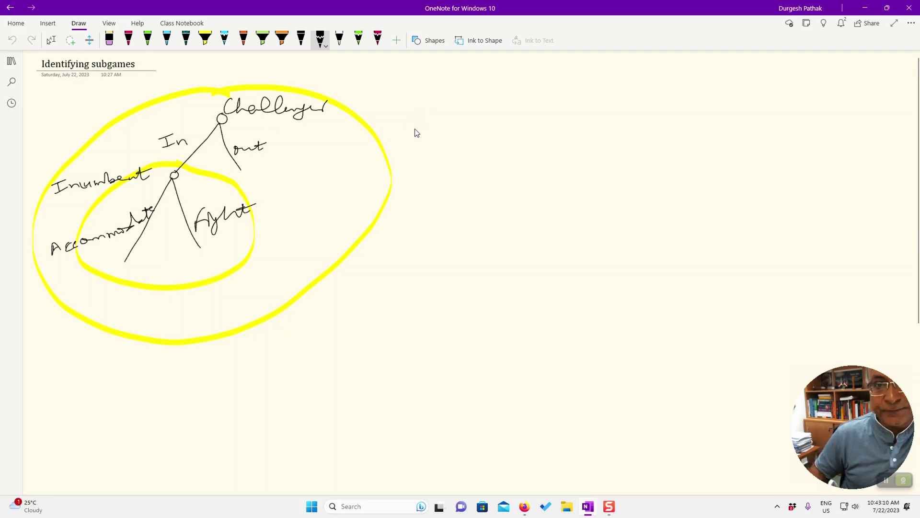
pyautogui.moveTo(412, 128); pyautogui.dragTo(421, 138)
pyautogui.moveTo(431, 122)
pyautogui.mouseDown()
pyautogui.moveTo(432, 140)
pyautogui.moveTo(456, 131)
pyautogui.moveTo(515, 140)
pyautogui.mouseUp()
pyautogui.moveTo(518, 120)
pyautogui.mouseDown()
pyautogui.moveTo(520, 142)
pyautogui.moveTo(547, 132)
pyautogui.mouseUp()
pyautogui.moveTo(541, 137); pyautogui.dragTo(578, 144)
pyautogui.moveTo(415, 171)
pyautogui.mouseDown()
pyautogui.moveTo(438, 187)
pyautogui.moveTo(459, 169)
pyautogui.moveTo(459, 182)
pyautogui.moveTo(487, 172)
pyautogui.moveTo(540, 177)
pyautogui.moveTo(539, 184)
pyautogui.moveTo(593, 194)
pyautogui.mouseUp()
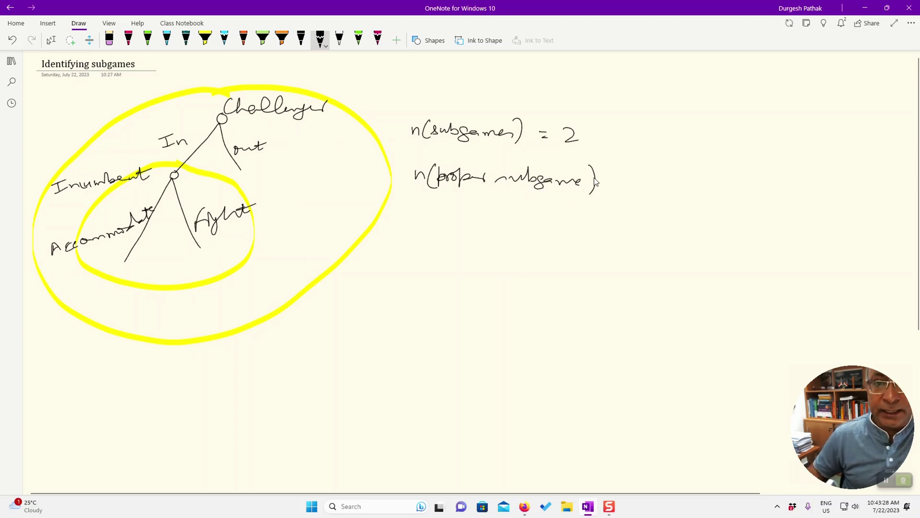
pyautogui.moveTo(582, 182); pyautogui.dragTo(588, 184)
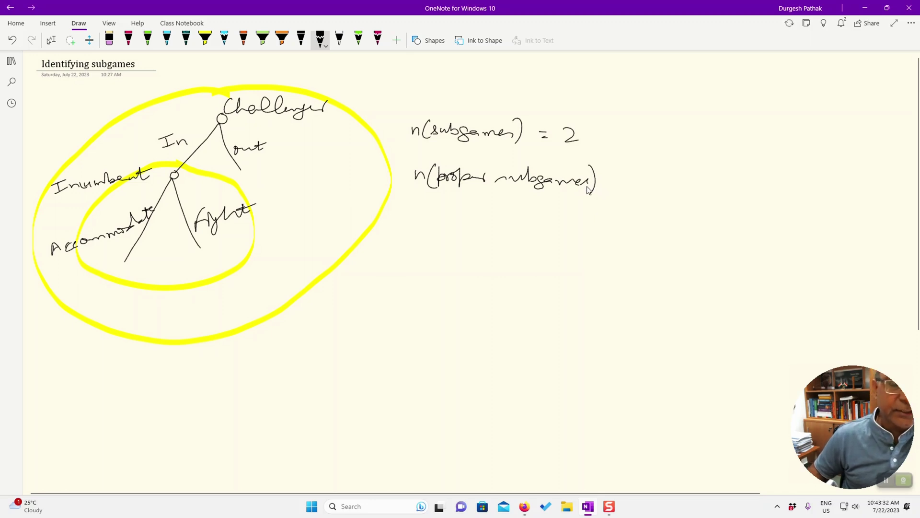
pyautogui.moveTo(608, 182); pyautogui.dragTo(640, 196)
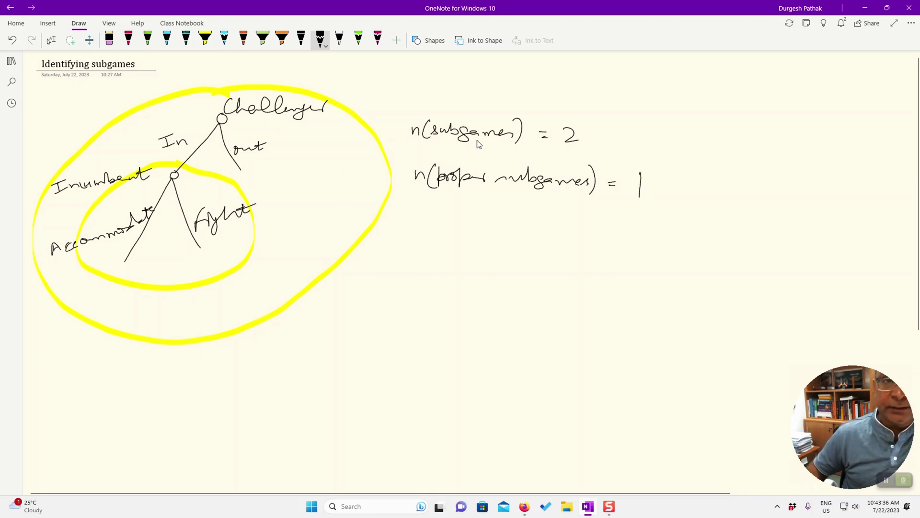
# Ring the lower Incumbent subgame in orange.
pyautogui.click(282, 39)
pyautogui.moveTo(171, 156)
pyautogui.mouseDown()
pyautogui.moveTo(57, 245)
pyautogui.moveTo(108, 281)
pyautogui.moveTo(218, 279)
pyautogui.moveTo(213, 168)
pyautogui.mouseUp()
pyautogui.click(320, 38)
# Below the first tree, draw a player 1 root with C and D branches ending in two player-2 nodes.
pyautogui.scroll(-5, 413, 185)
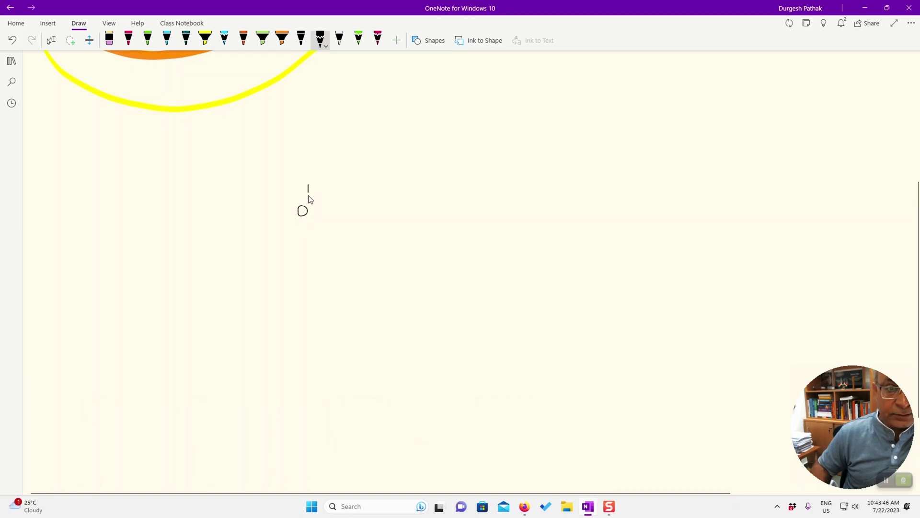
pyautogui.moveTo(304, 197); pyautogui.dragTo(259, 271)
pyautogui.moveTo(300, 216); pyautogui.dragTo(326, 268)
pyautogui.moveTo(276, 232); pyautogui.dragTo(276, 237)
pyautogui.moveTo(328, 236)
pyautogui.mouseDown()
pyautogui.moveTo(338, 239)
pyautogui.moveTo(329, 245)
pyautogui.mouseUp()
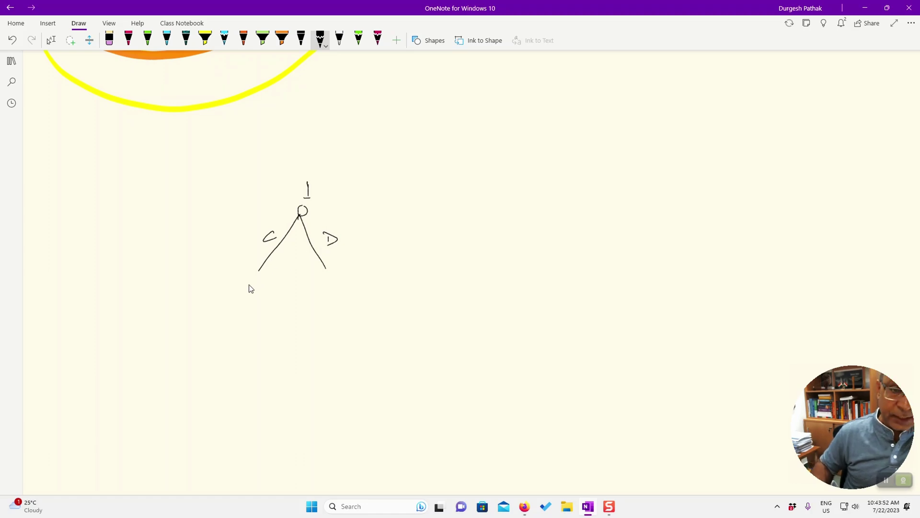
pyautogui.moveTo(258, 271); pyautogui.dragTo(231, 283)
pyautogui.moveTo(327, 269); pyautogui.dragTo(329, 269)
pyautogui.moveTo(341, 270); pyautogui.dragTo(351, 276)
# Draw the player-2 branches, labelled E/F on the left node and h/H on the right.
pyautogui.moveTo(213, 274)
pyautogui.mouseDown()
pyautogui.moveTo(230, 282)
pyautogui.moveTo(180, 364)
pyautogui.mouseUp()
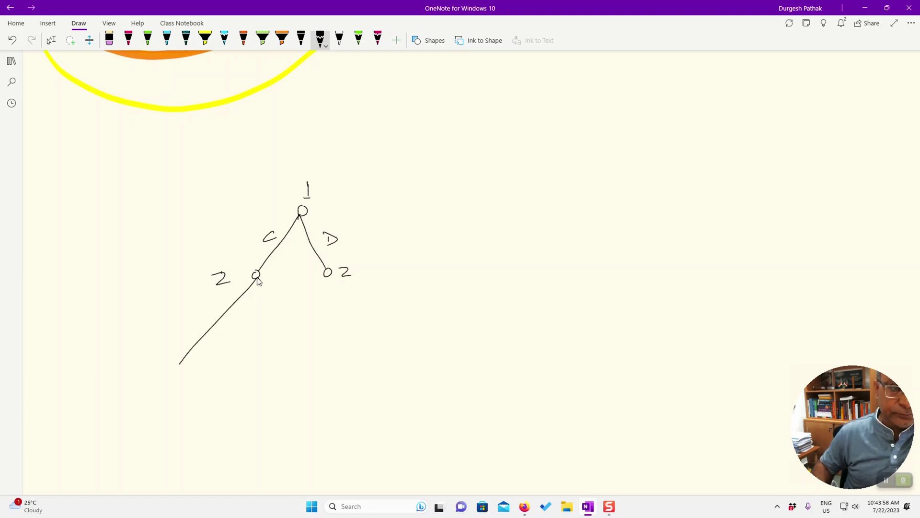
pyautogui.moveTo(257, 279); pyautogui.dragTo(273, 368)
pyautogui.moveTo(183, 316)
pyautogui.mouseDown()
pyautogui.moveTo(192, 330)
pyautogui.moveTo(191, 315)
pyautogui.mouseUp()
pyautogui.moveTo(270, 327); pyautogui.dragTo(282, 310)
pyautogui.moveTo(271, 319); pyautogui.dragTo(279, 317)
pyautogui.moveTo(328, 276)
pyautogui.mouseDown()
pyautogui.moveTo(330, 361)
pyautogui.moveTo(376, 329)
pyautogui.moveTo(386, 332)
pyautogui.mouseUp()
pyautogui.moveTo(311, 308); pyautogui.dragTo(324, 321)
pyautogui.moveTo(362, 296); pyautogui.dragTo(373, 307)
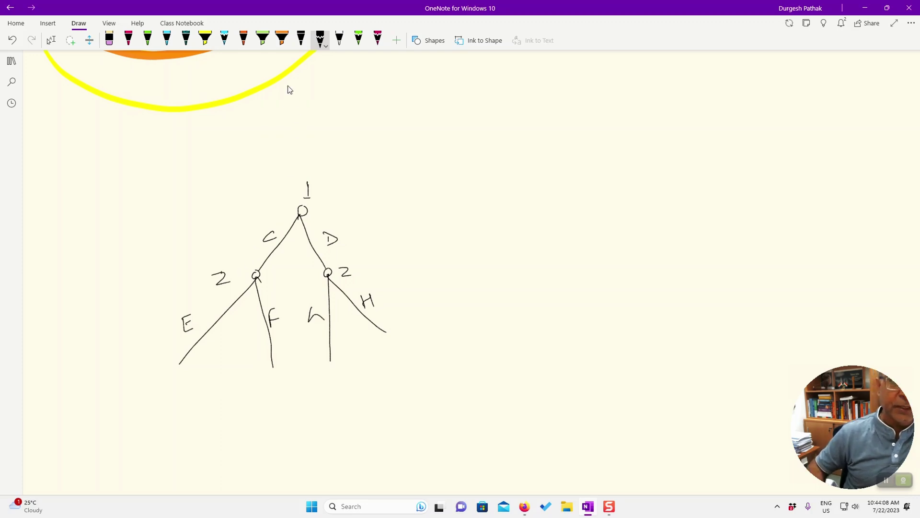
# Circle both player-2 subtrees and the whole second tree in yellow.
pyautogui.click(206, 41)
pyautogui.moveTo(263, 274)
pyautogui.mouseDown()
pyautogui.moveTo(222, 266)
pyautogui.moveTo(136, 308)
pyautogui.moveTo(147, 391)
pyautogui.moveTo(231, 398)
pyautogui.moveTo(294, 362)
pyautogui.moveTo(287, 300)
pyautogui.moveTo(266, 274)
pyautogui.mouseUp()
pyautogui.moveTo(339, 264)
pyautogui.mouseDown()
pyautogui.moveTo(309, 292)
pyautogui.moveTo(306, 348)
pyautogui.moveTo(342, 381)
pyautogui.moveTo(426, 335)
pyautogui.moveTo(400, 267)
pyautogui.moveTo(336, 262)
pyautogui.mouseUp()
pyautogui.moveTo(330, 192)
pyautogui.mouseDown()
pyautogui.moveTo(282, 178)
pyautogui.moveTo(133, 249)
pyautogui.moveTo(118, 347)
pyautogui.moveTo(228, 428)
pyautogui.moveTo(377, 431)
pyautogui.moveTo(481, 271)
pyautogui.moveTo(349, 170)
pyautogui.moveTo(286, 171)
pyautogui.mouseUp()
# Write n(subgames) = 3 in black and begin the proper-subgame count.
pyautogui.click(320, 38)
pyautogui.moveTo(474, 206)
pyautogui.mouseDown()
pyautogui.moveTo(488, 212)
pyautogui.moveTo(506, 196)
pyautogui.moveTo(548, 211)
pyautogui.moveTo(610, 210)
pyautogui.moveTo(586, 223)
pyautogui.mouseUp()
pyautogui.moveTo(626, 196); pyautogui.dragTo(628, 216)
pyautogui.moveTo(505, 270)
pyautogui.mouseDown()
pyautogui.moveTo(525, 258)
pyautogui.moveTo(557, 271)
pyautogui.moveTo(592, 261)
pyautogui.moveTo(648, 266)
pyautogui.moveTo(645, 287)
pyautogui.moveTo(652, 276)
pyautogui.moveTo(704, 272)
pyautogui.moveTo(769, 284)
pyautogui.mouseUp()
# Ring the left and right player-2 subtrees in orange.
pyautogui.click(283, 38)
pyautogui.moveTo(244, 261)
pyautogui.mouseDown()
pyautogui.moveTo(209, 267)
pyautogui.moveTo(156, 368)
pyautogui.moveTo(290, 282)
pyautogui.moveTo(229, 253)
pyautogui.mouseUp()
pyautogui.moveTo(356, 263)
pyautogui.mouseDown()
pyautogui.moveTo(285, 306)
pyautogui.moveTo(435, 282)
pyautogui.moveTo(339, 247)
pyautogui.mouseUp()
pyautogui.click(320, 39)
# Further down, draw a third tree: player 1 with C/D branches, then a player-2 node with E/F.
pyautogui.scroll(-5, 602, 249)
pyautogui.scroll(-3, 612, 254)
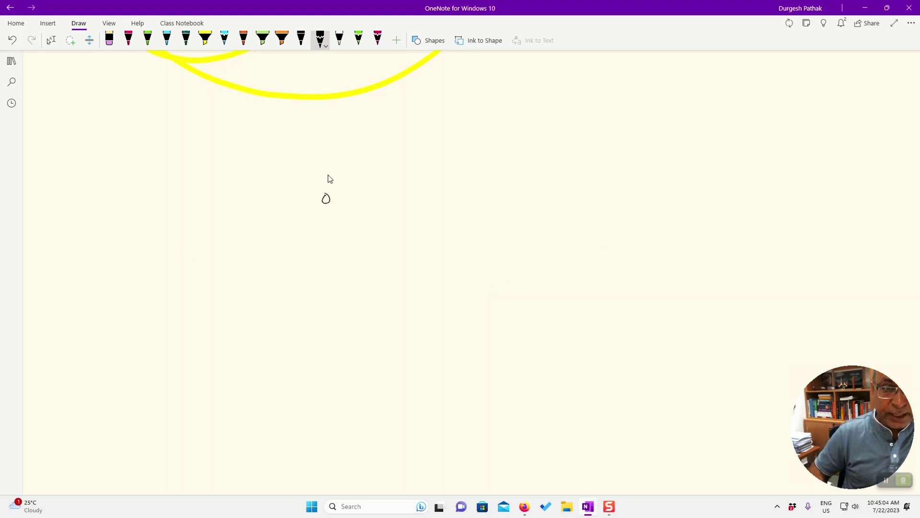
pyautogui.moveTo(327, 168); pyautogui.dragTo(284, 269)
pyautogui.moveTo(325, 203); pyautogui.dragTo(344, 268)
pyautogui.moveTo(303, 221)
pyautogui.mouseDown()
pyautogui.moveTo(305, 230)
pyautogui.moveTo(359, 229)
pyautogui.moveTo(341, 236)
pyautogui.mouseUp()
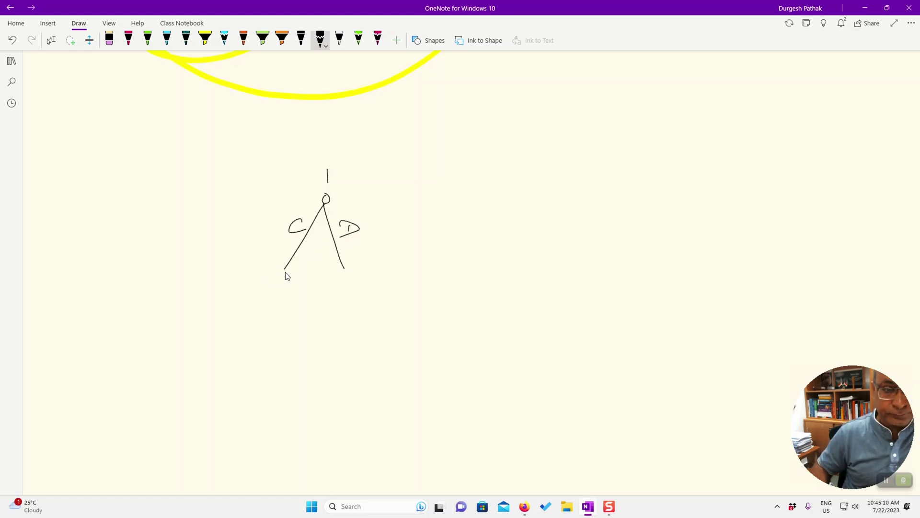
pyautogui.moveTo(257, 268)
pyautogui.mouseDown()
pyautogui.moveTo(274, 276)
pyautogui.moveTo(211, 357)
pyautogui.mouseUp()
pyautogui.moveTo(281, 275); pyautogui.dragTo(299, 341)
pyautogui.moveTo(211, 304); pyautogui.dragTo(211, 318)
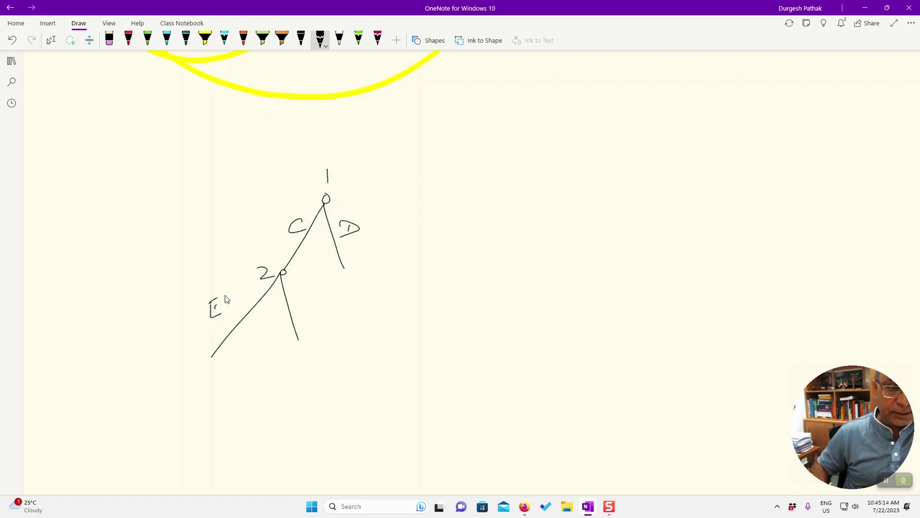
pyautogui.moveTo(304, 293)
pyautogui.mouseDown()
pyautogui.moveTo(299, 314)
pyautogui.moveTo(307, 301)
pyautogui.mouseUp()
# Add a lower player 1 node with branches labelled h and H.
pyautogui.moveTo(196, 339); pyautogui.dragTo(166, 436)
pyautogui.moveTo(209, 365); pyautogui.dragTo(235, 434)
pyautogui.moveTo(154, 397); pyautogui.dragTo(168, 404)
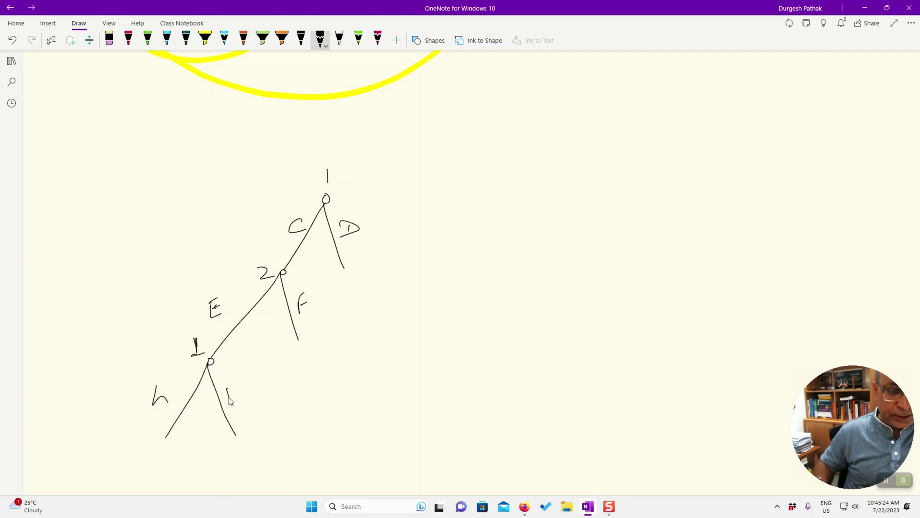
pyautogui.moveTo(228, 395); pyautogui.dragTo(239, 390)
pyautogui.moveTo(238, 384); pyautogui.dragTo(241, 398)
# Draw three nested yellow loops, from the lower subtree out to the whole tree.
pyautogui.scroll(-2, 376, 330)
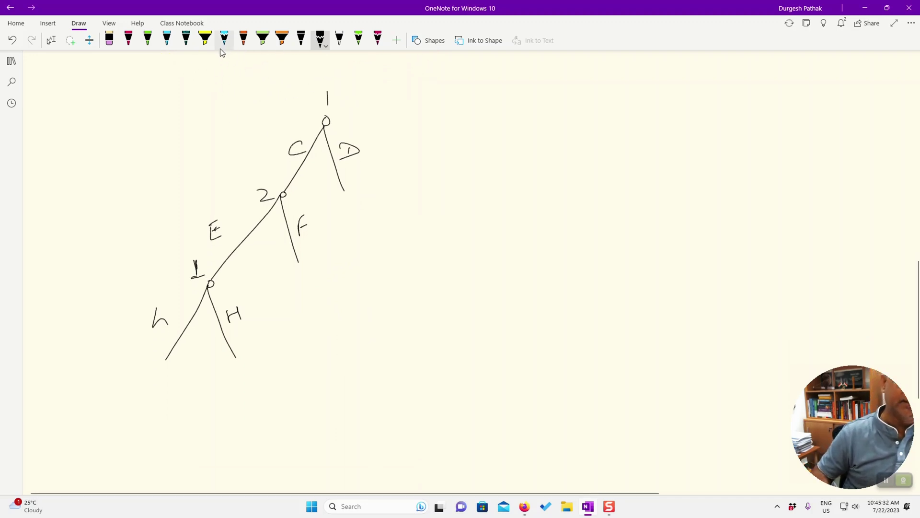
pyautogui.click(205, 41)
pyautogui.moveTo(217, 272)
pyautogui.mouseDown()
pyautogui.moveTo(184, 269)
pyautogui.moveTo(132, 320)
pyautogui.moveTo(194, 373)
pyautogui.moveTo(261, 354)
pyautogui.moveTo(245, 287)
pyautogui.moveTo(208, 281)
pyautogui.mouseUp()
pyautogui.moveTo(289, 181)
pyautogui.mouseDown()
pyautogui.moveTo(192, 180)
pyautogui.moveTo(91, 261)
pyautogui.moveTo(94, 346)
pyautogui.moveTo(180, 403)
pyautogui.moveTo(289, 388)
pyautogui.moveTo(374, 274)
pyautogui.moveTo(348, 204)
pyautogui.moveTo(284, 182)
pyautogui.mouseUp()
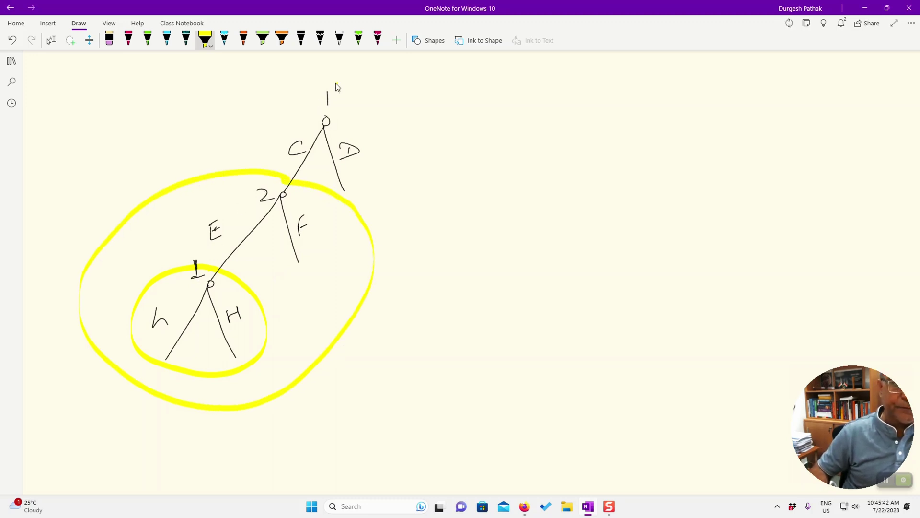
pyautogui.moveTo(337, 86)
pyautogui.mouseDown()
pyautogui.moveTo(223, 80)
pyautogui.moveTo(92, 148)
pyautogui.moveTo(31, 241)
pyautogui.moveTo(19, 353)
pyautogui.moveTo(104, 429)
pyautogui.moveTo(310, 437)
pyautogui.moveTo(436, 316)
pyautogui.moveTo(409, 155)
pyautogui.moveTo(335, 86)
pyautogui.mouseUp()
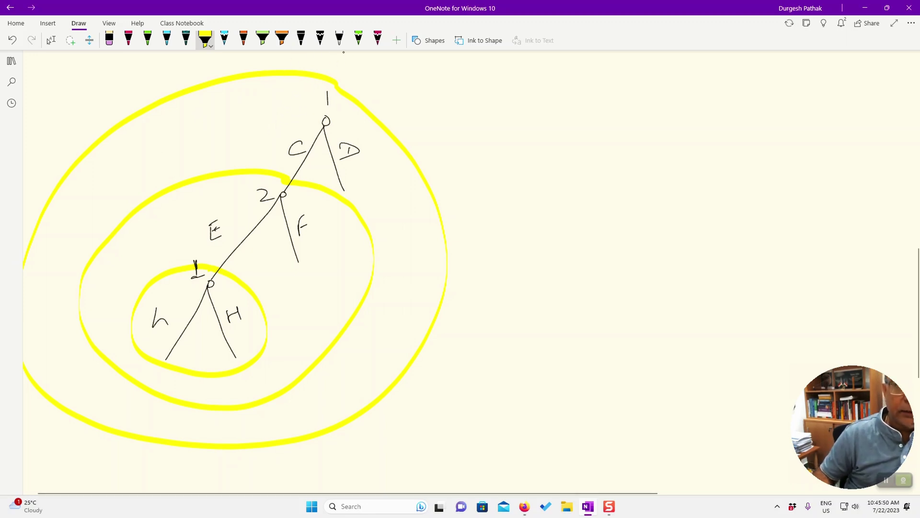
# Write n(subgames) = 3 and n(proper subgames) = 2 in black ink.
pyautogui.click(321, 38)
pyautogui.moveTo(437, 151)
pyautogui.mouseDown()
pyautogui.moveTo(457, 130)
pyautogui.moveTo(459, 149)
pyautogui.moveTo(500, 138)
pyautogui.moveTo(499, 155)
pyautogui.moveTo(516, 143)
pyautogui.moveTo(570, 154)
pyautogui.moveTo(593, 154)
pyautogui.mouseUp()
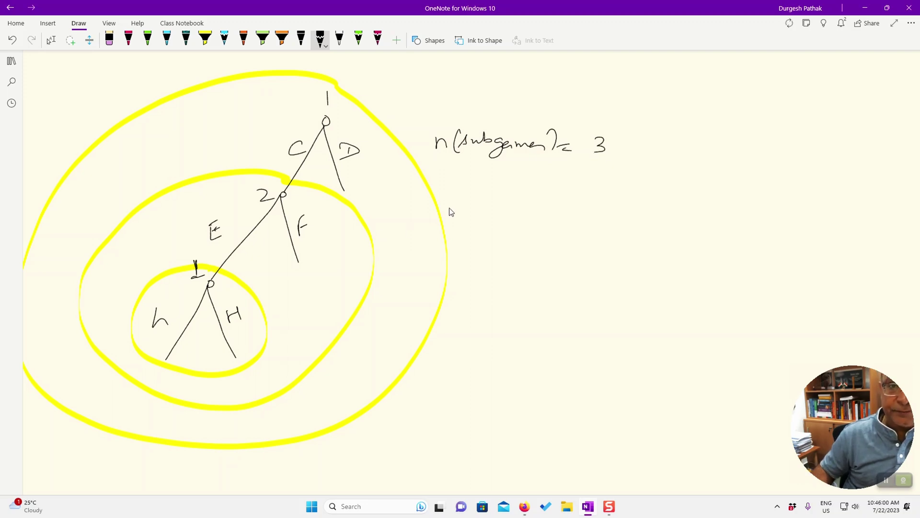
pyautogui.moveTo(448, 215)
pyautogui.mouseDown()
pyautogui.moveTo(468, 197)
pyautogui.moveTo(478, 211)
pyautogui.moveTo(472, 195)
pyautogui.moveTo(470, 204)
pyautogui.moveTo(488, 208)
pyautogui.moveTo(492, 198)
pyautogui.moveTo(494, 213)
pyautogui.moveTo(523, 199)
pyautogui.moveTo(561, 205)
pyautogui.moveTo(570, 193)
pyautogui.moveTo(587, 211)
pyautogui.moveTo(647, 218)
pyautogui.mouseUp()
pyautogui.moveTo(656, 210); pyautogui.dragTo(670, 208)
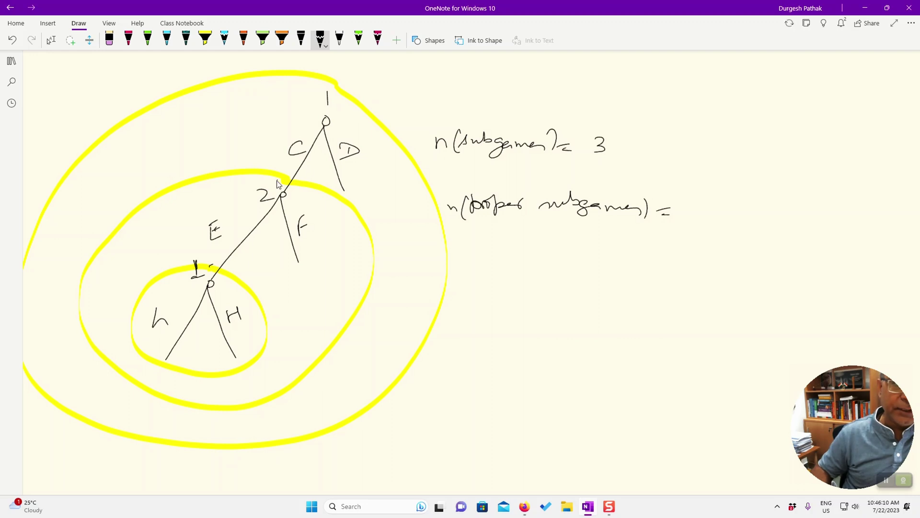
pyautogui.moveTo(691, 219); pyautogui.dragTo(696, 222)
# Trace the two inner proper subgames in green.
pyautogui.click(262, 38)
pyautogui.moveTo(217, 260)
pyautogui.mouseDown()
pyautogui.moveTo(190, 264)
pyautogui.moveTo(173, 362)
pyautogui.moveTo(213, 263)
pyautogui.mouseUp()
pyautogui.moveTo(305, 166)
pyautogui.mouseDown()
pyautogui.moveTo(292, 162)
pyautogui.moveTo(88, 311)
pyautogui.moveTo(263, 378)
pyautogui.moveTo(354, 186)
pyautogui.moveTo(306, 166)
pyautogui.mouseUp()
pyautogui.click(320, 41)
# Below, draw a player 1 root with A and B branches leading to two player-2 nodes.
pyautogui.scroll(-3, 429, 124)
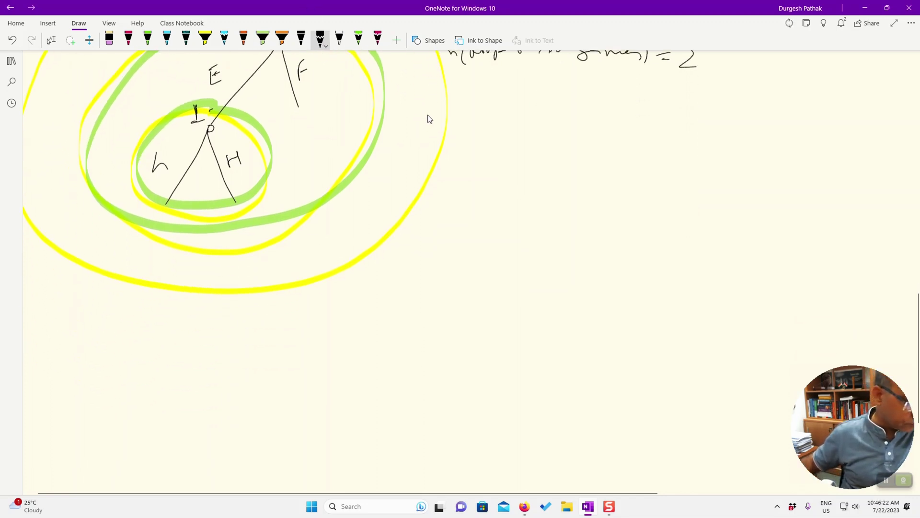
pyautogui.scroll(-4, 437, 116)
pyautogui.moveTo(332, 171); pyautogui.dragTo(281, 238)
pyautogui.moveTo(328, 183); pyautogui.dragTo(358, 235)
pyautogui.moveTo(329, 145); pyautogui.dragTo(334, 162)
pyautogui.moveTo(290, 208)
pyautogui.mouseDown()
pyautogui.moveTo(298, 198)
pyautogui.moveTo(351, 197)
pyautogui.moveTo(361, 209)
pyautogui.mouseUp()
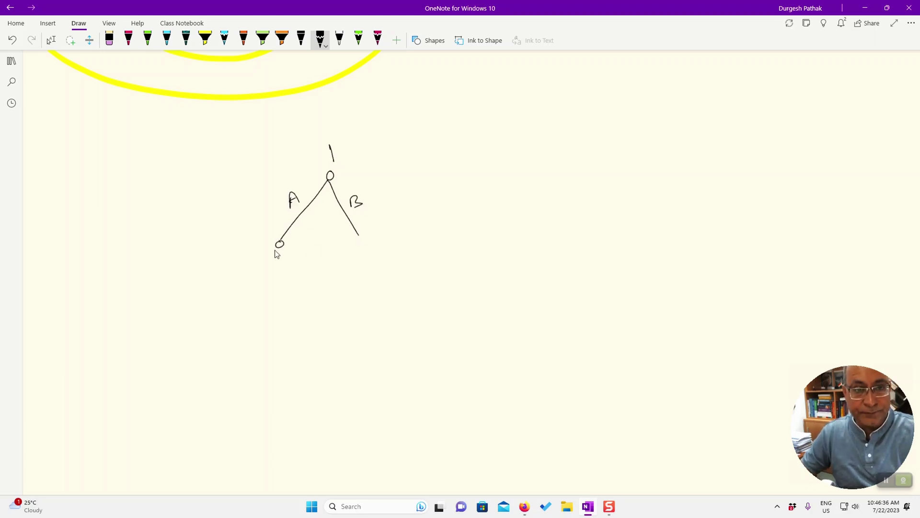
pyautogui.moveTo(255, 250); pyautogui.dragTo(271, 253)
pyautogui.moveTo(360, 236); pyautogui.dragTo(359, 236)
pyautogui.moveTo(369, 234); pyautogui.dragTo(376, 232)
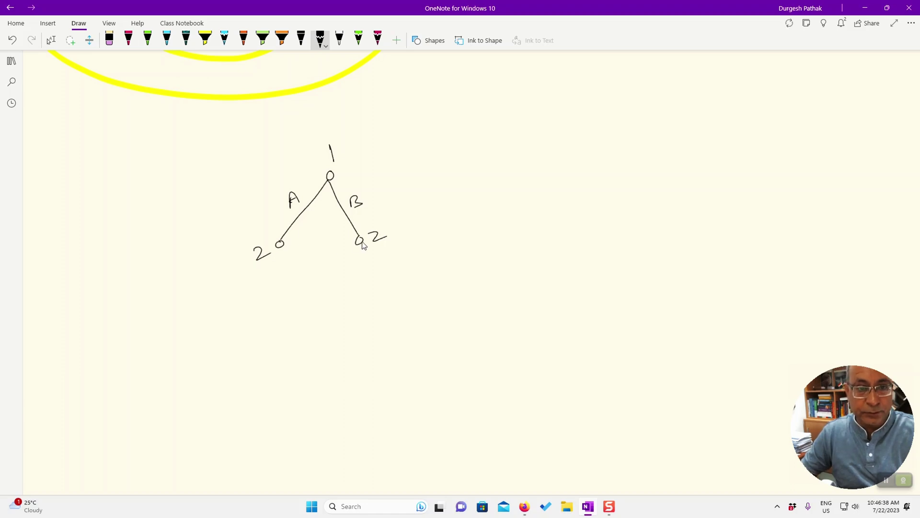
# Add C/D and E/F branches, then a player 1 node with G/H branches after F.
pyautogui.moveTo(277, 248); pyautogui.dragTo(238, 313)
pyautogui.moveTo(278, 248); pyautogui.dragTo(300, 301)
pyautogui.moveTo(247, 277); pyautogui.dragTo(235, 287)
pyautogui.moveTo(293, 266); pyautogui.dragTo(298, 278)
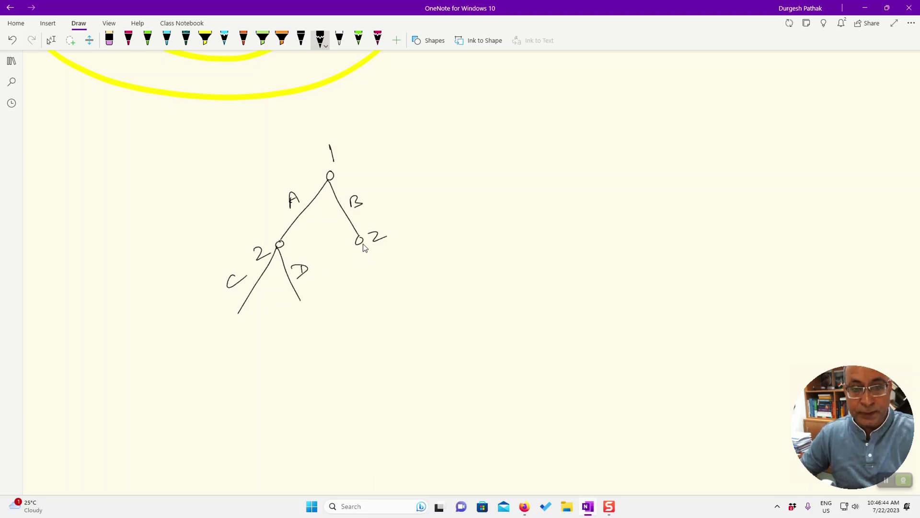
pyautogui.moveTo(359, 244)
pyautogui.mouseDown()
pyautogui.moveTo(351, 312)
pyautogui.moveTo(370, 258)
pyautogui.moveTo(407, 309)
pyautogui.mouseUp()
pyautogui.moveTo(335, 275)
pyautogui.mouseDown()
pyautogui.moveTo(338, 287)
pyautogui.moveTo(397, 269)
pyautogui.mouseUp()
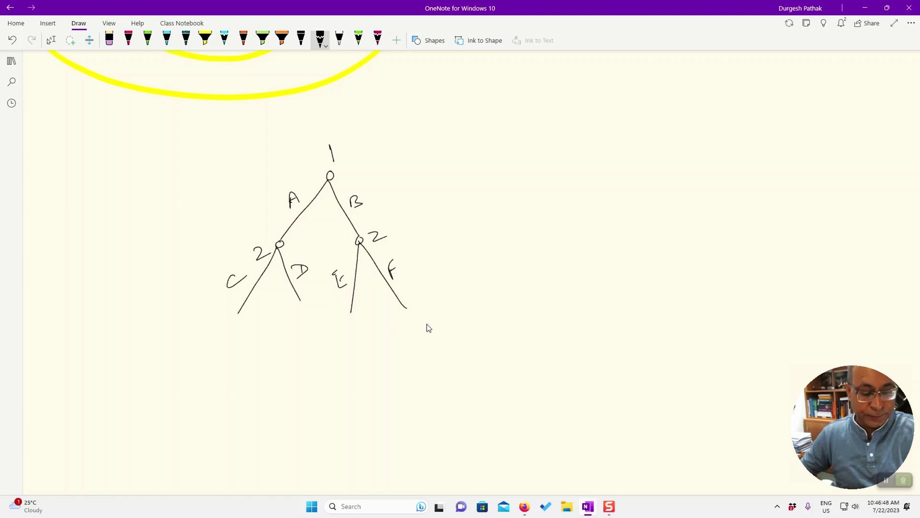
pyautogui.moveTo(408, 309)
pyautogui.mouseDown()
pyautogui.moveTo(426, 309)
pyautogui.moveTo(400, 349)
pyautogui.mouseUp()
pyautogui.moveTo(409, 318)
pyautogui.mouseDown()
pyautogui.moveTo(435, 353)
pyautogui.moveTo(397, 364)
pyautogui.moveTo(384, 339)
pyautogui.moveTo(440, 335)
pyautogui.mouseUp()
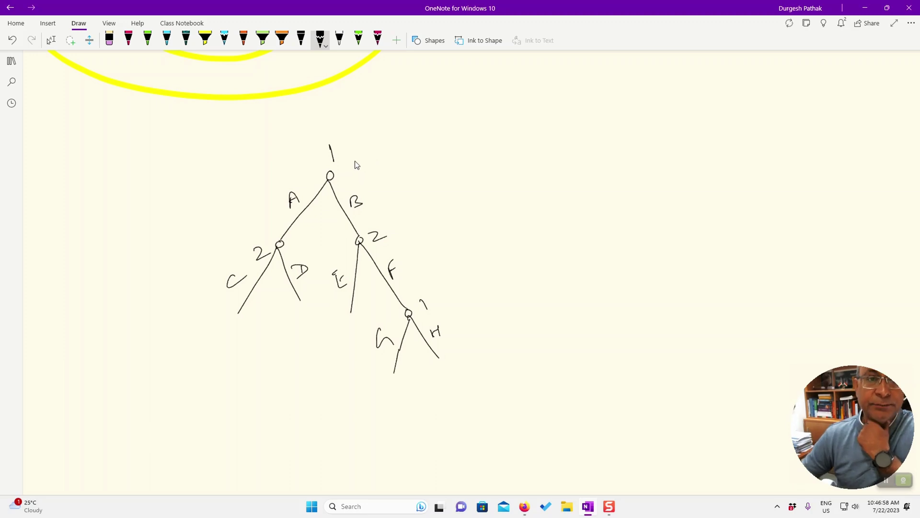
# Loop the C–D, G–H and E–F–G–H subtrees and the whole tree in yellow.
pyautogui.click(205, 38)
pyautogui.moveTo(281, 235)
pyautogui.mouseDown()
pyautogui.moveTo(225, 258)
pyautogui.moveTo(231, 315)
pyautogui.moveTo(276, 326)
pyautogui.moveTo(306, 276)
pyautogui.moveTo(280, 241)
pyautogui.mouseUp()
pyautogui.moveTo(416, 313)
pyautogui.mouseDown()
pyautogui.moveTo(377, 330)
pyautogui.moveTo(377, 379)
pyautogui.moveTo(438, 377)
pyautogui.moveTo(452, 324)
pyautogui.moveTo(423, 312)
pyautogui.mouseUp()
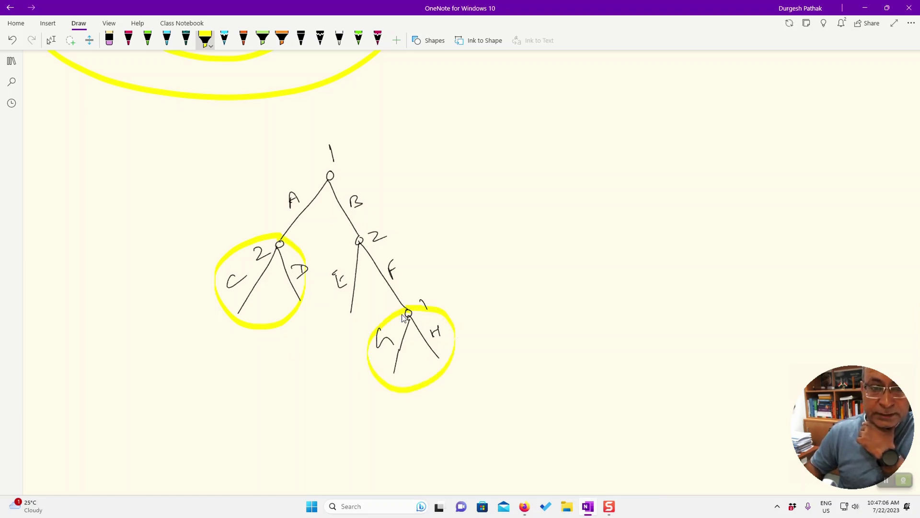
pyautogui.moveTo(363, 224)
pyautogui.mouseDown()
pyautogui.moveTo(329, 262)
pyautogui.moveTo(323, 318)
pyautogui.moveTo(357, 389)
pyautogui.moveTo(435, 408)
pyautogui.moveTo(497, 337)
pyautogui.moveTo(442, 257)
pyautogui.moveTo(360, 228)
pyautogui.mouseUp()
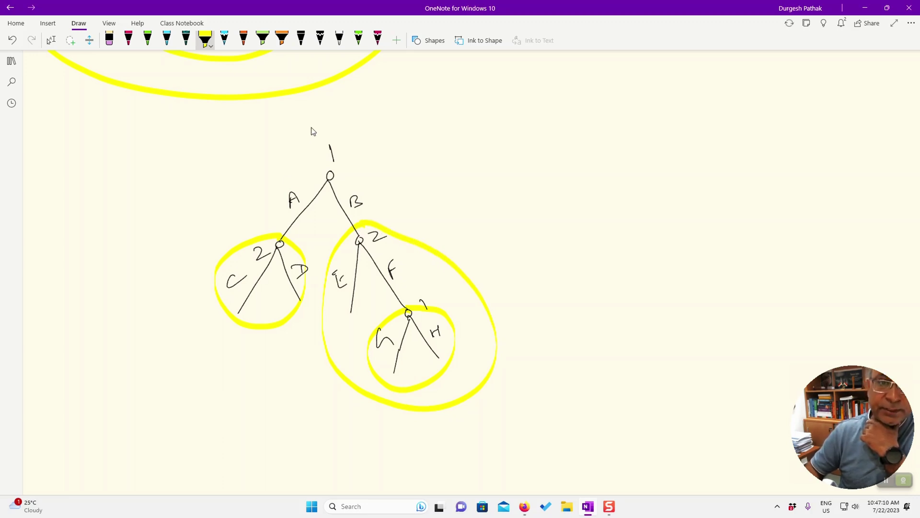
pyautogui.moveTo(324, 125)
pyautogui.mouseDown()
pyautogui.moveTo(256, 158)
pyautogui.moveTo(172, 250)
pyautogui.moveTo(212, 390)
pyautogui.moveTo(336, 462)
pyautogui.moveTo(507, 457)
pyautogui.moveTo(576, 350)
pyautogui.moveTo(478, 174)
pyautogui.moveTo(339, 126)
pyautogui.mouseUp()
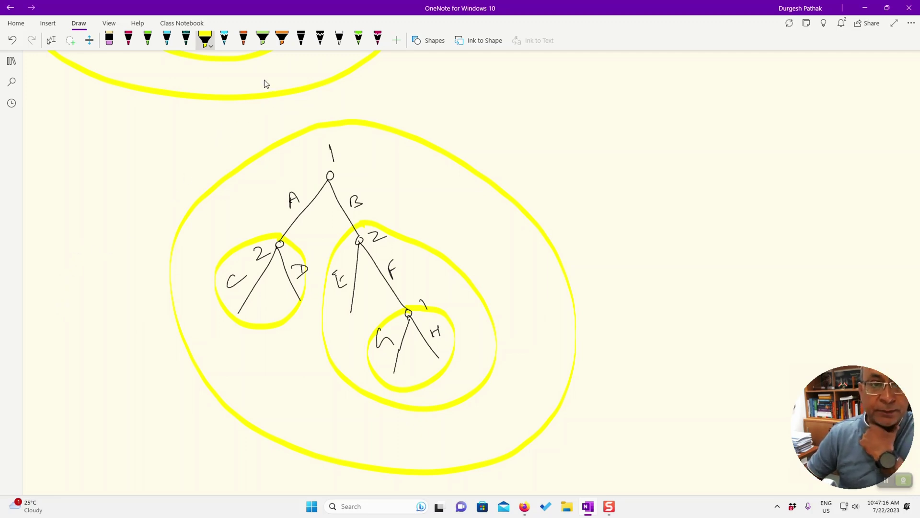
# Outline the C–D, G–H and E–F–G–H subtrees with the green highlighter.
pyautogui.click(263, 38)
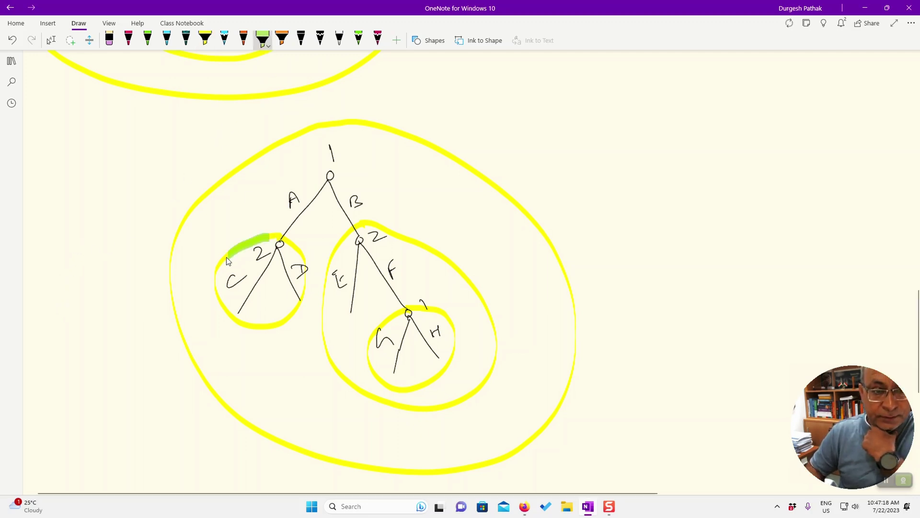
pyautogui.moveTo(222, 261)
pyautogui.mouseDown()
pyautogui.moveTo(247, 328)
pyautogui.moveTo(279, 314)
pyautogui.moveTo(305, 284)
pyautogui.moveTo(284, 239)
pyautogui.mouseUp()
pyautogui.moveTo(405, 317)
pyautogui.mouseDown()
pyautogui.moveTo(373, 329)
pyautogui.moveTo(373, 367)
pyautogui.mouseUp()
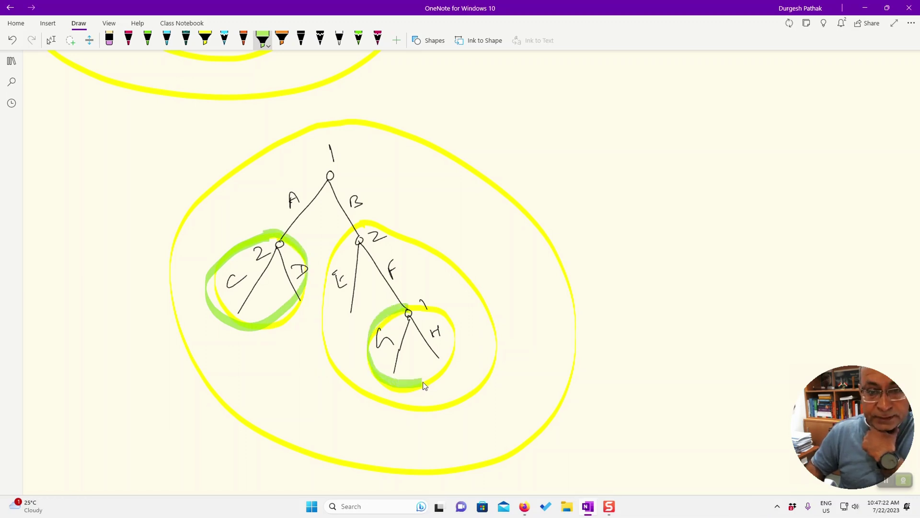
pyautogui.moveTo(428, 384)
pyautogui.mouseDown()
pyautogui.moveTo(461, 346)
pyautogui.moveTo(443, 303)
pyautogui.moveTo(408, 297)
pyautogui.mouseUp()
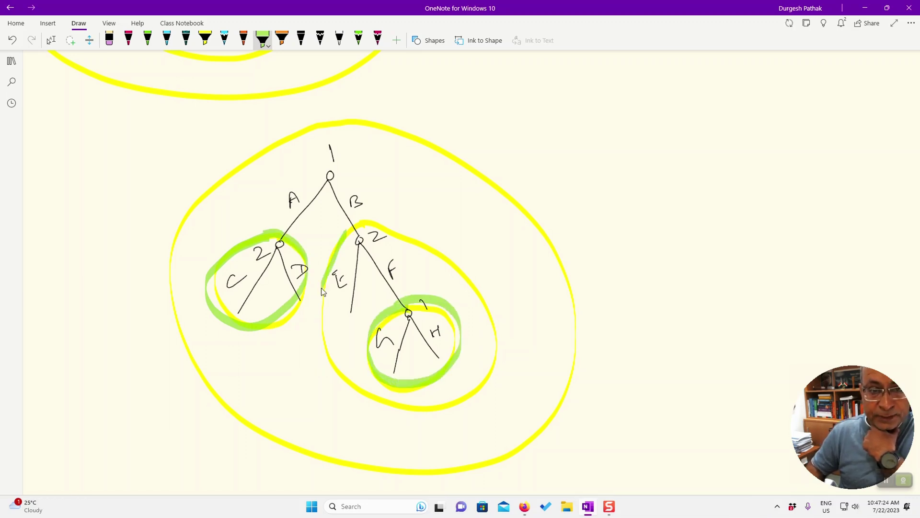
pyautogui.moveTo(318, 295)
pyautogui.mouseDown()
pyautogui.moveTo(361, 382)
pyautogui.moveTo(494, 401)
pyautogui.moveTo(423, 244)
pyautogui.mouseUp()
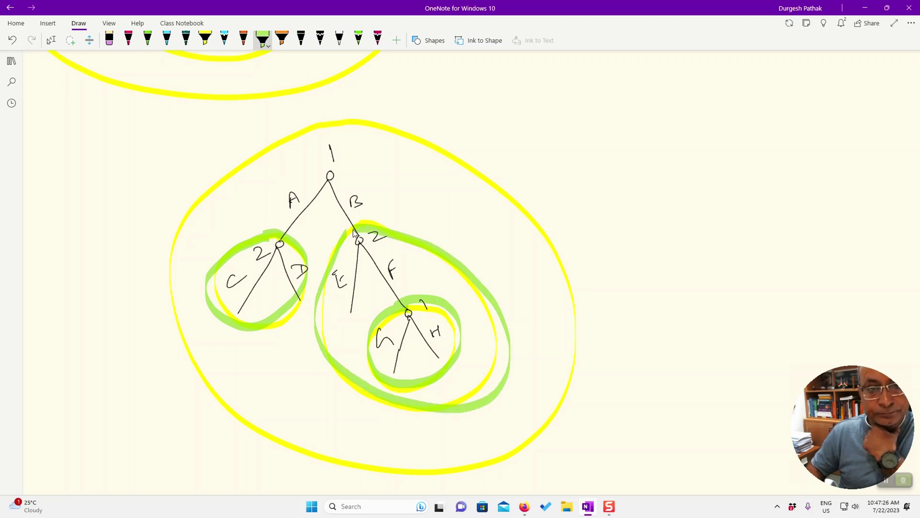
pyautogui.click(320, 38)
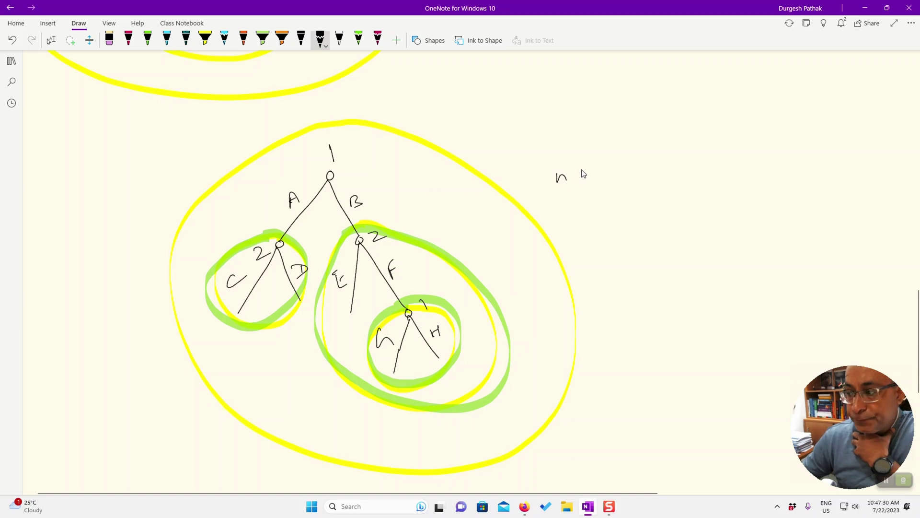
# Handwrite n(subgames) = 4 beside the second tree and number the subgame circles on it.
pyautogui.moveTo(583, 163)
pyautogui.mouseDown()
pyautogui.moveTo(584, 188)
pyautogui.moveTo(611, 175)
pyautogui.moveTo(683, 186)
pyautogui.moveTo(702, 177)
pyautogui.mouseUp()
pyautogui.moveTo(692, 182); pyautogui.dragTo(703, 182)
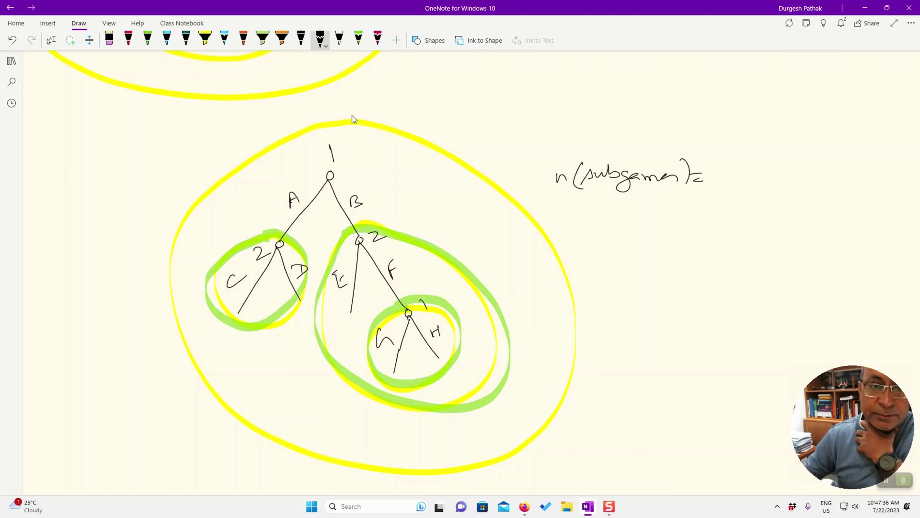
pyautogui.moveTo(363, 107); pyautogui.dragTo(366, 115)
pyautogui.moveTo(250, 216); pyautogui.dragTo(262, 225)
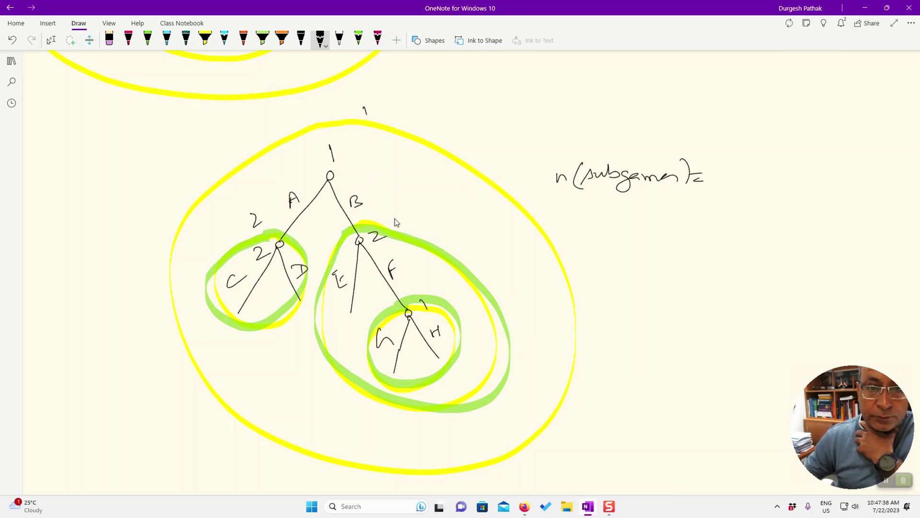
pyautogui.moveTo(395, 216); pyautogui.dragTo(406, 223)
pyautogui.moveTo(407, 220); pyautogui.dragTo(413, 226)
pyautogui.moveTo(444, 292); pyautogui.dragTo(436, 297)
pyautogui.moveTo(741, 161)
pyautogui.mouseDown()
pyautogui.moveTo(751, 171)
pyautogui.moveTo(744, 181)
pyautogui.mouseUp()
# Handwrite n(proper subgames) = 3 below the subgame count.
pyautogui.moveTo(572, 234); pyautogui.dragTo(580, 246)
pyautogui.moveTo(598, 223)
pyautogui.mouseDown()
pyautogui.moveTo(592, 254)
pyautogui.moveTo(636, 240)
pyautogui.moveTo(638, 257)
pyautogui.moveTo(670, 237)
pyautogui.moveTo(793, 242)
pyautogui.moveTo(826, 258)
pyautogui.moveTo(852, 246)
pyautogui.mouseUp()
pyautogui.moveTo(836, 253)
pyautogui.mouseDown()
pyautogui.moveTo(882, 242)
pyautogui.moveTo(865, 254)
pyautogui.mouseUp()
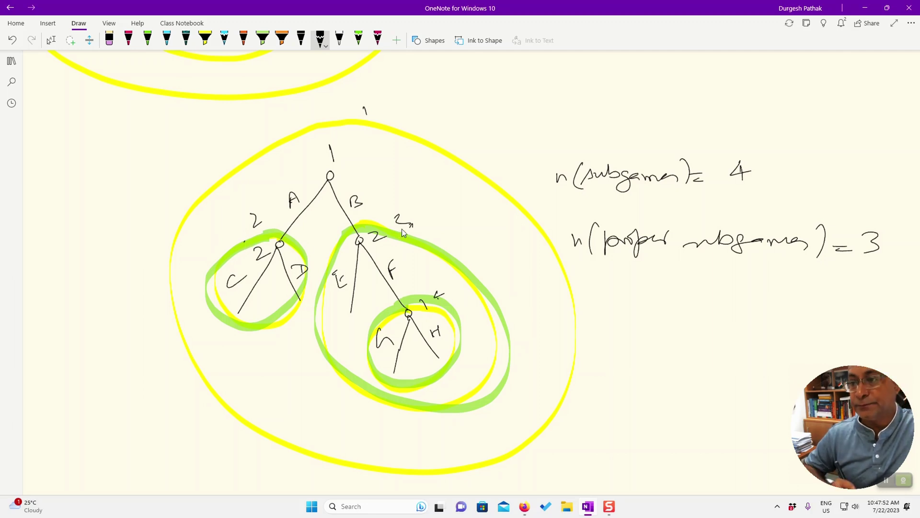